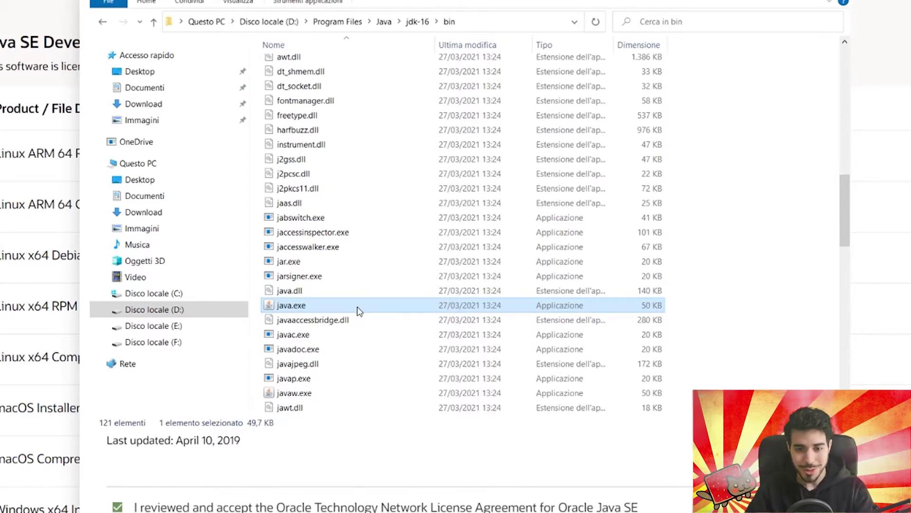
Copy the folder path D:\Program Files\Java\jdk-16\bin from the file properties of java.exe
right_click(364, 304)
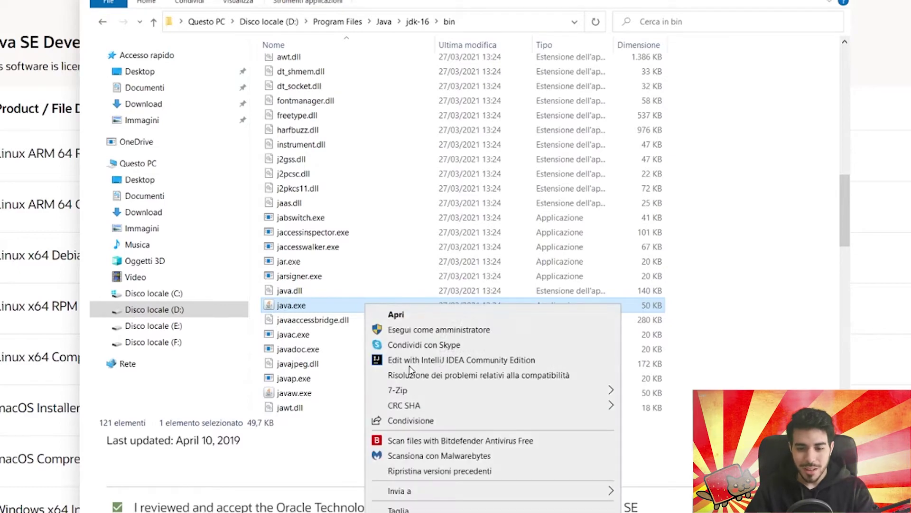
key(r)
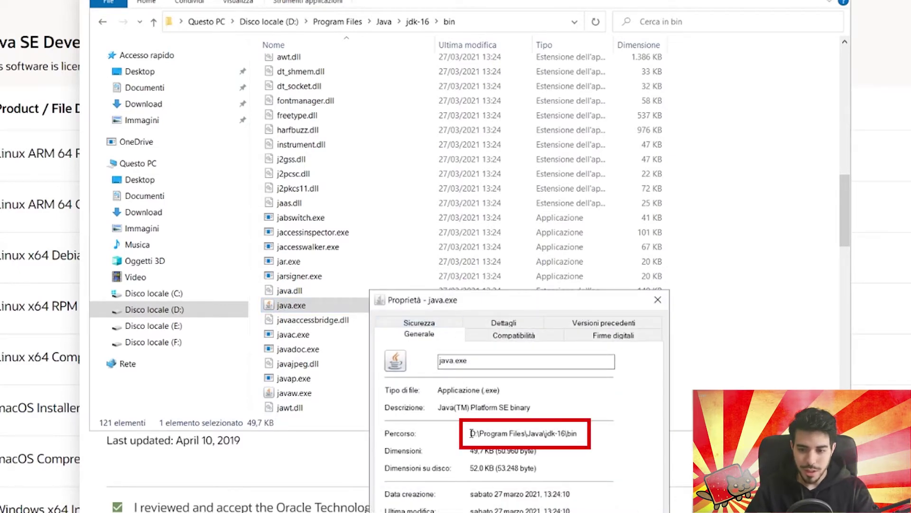
drag(470, 434, 582, 434)
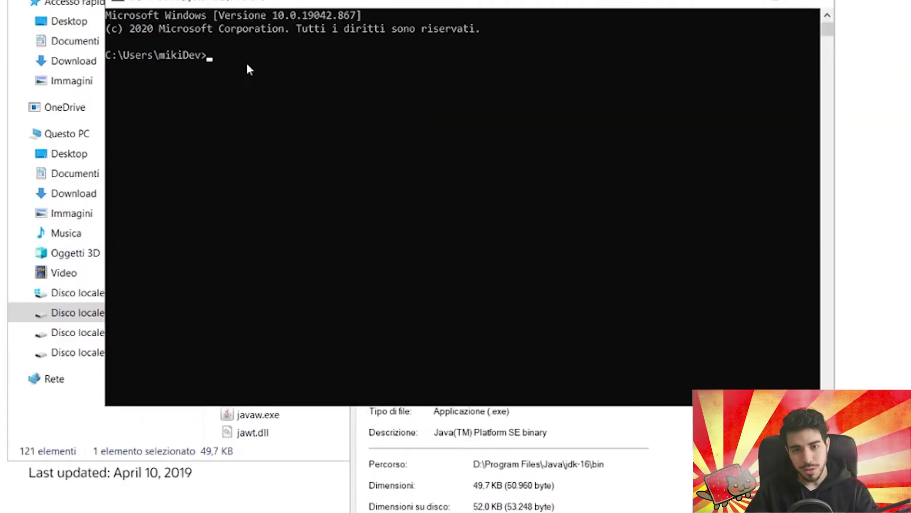
In the Command Prompt, enter the full path "D:\Program Files\Java\jdk-16\bin\java.exe" enclosed in double quotes
text(D:\Program Files\Java\jdk-16\bin)
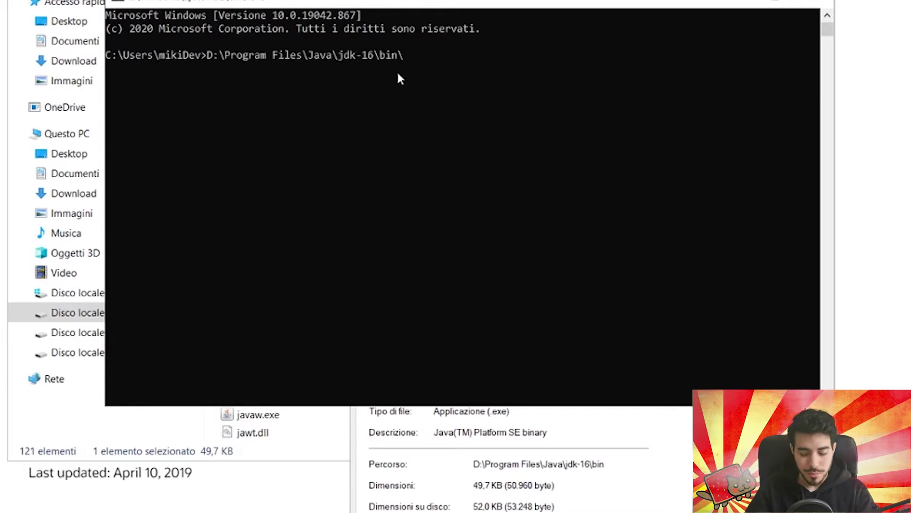
text(java.exe)
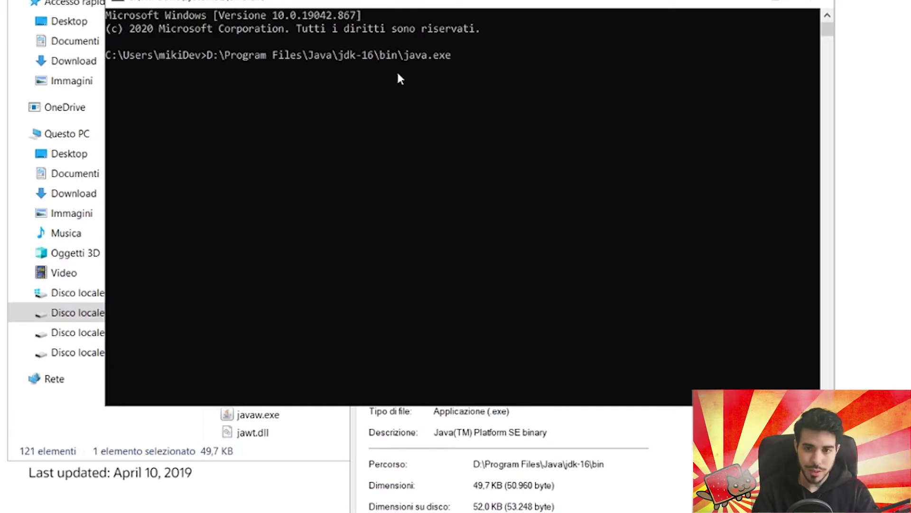
text(")
key(Left)
key(Left)
key(Left)
key(Left)
key(Left)
key(Left)
key(Left)
key(Left)
key(Left)
key(Left)
key(Left)
key(Left)
key(Left)
key(Left)
key(Left)
key(Left)
key(Left)
key(Left)
key(Left)
key(Left)
key(Left)
key(Left)
key(Left)
key(Left)
key(Left)
key(Left)
key(Left)
key(Left)
key(Left)
key(Left)
key(Left)
key(Left)
key(Left)
key(Left)
key(Left)
key(Left)
key(Left)
key(Left)
key(Left)
key(Left)
text(")
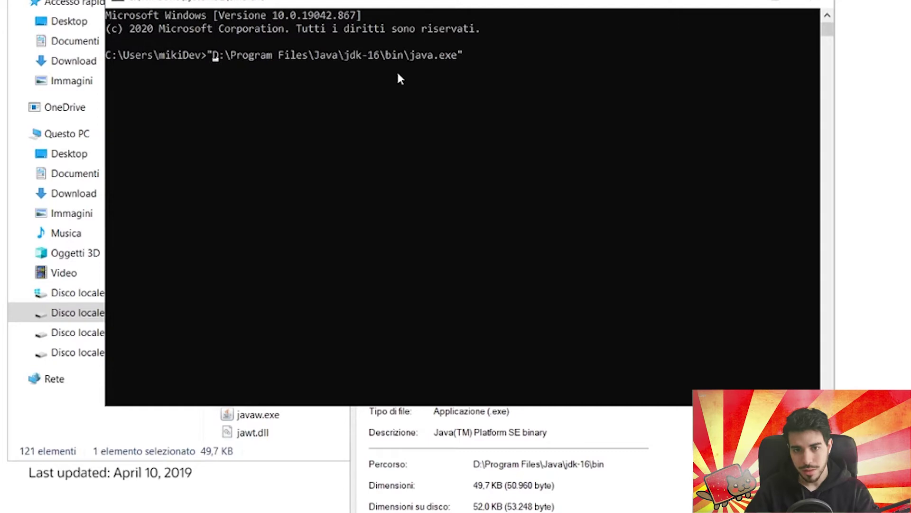
Append the -version option after the quoted java.exe path and run the command
key(Right)
key(Right)
key(Right)
key(Right)
key(Right)
key(Right)
key(Right)
key(Right)
key(Right)
key(Right)
key(Right)
key(Right)
key(Right)
key(Right)
key(Right)
key(Right)
key(Right)
key(Right)
key(Right)
key(Right)
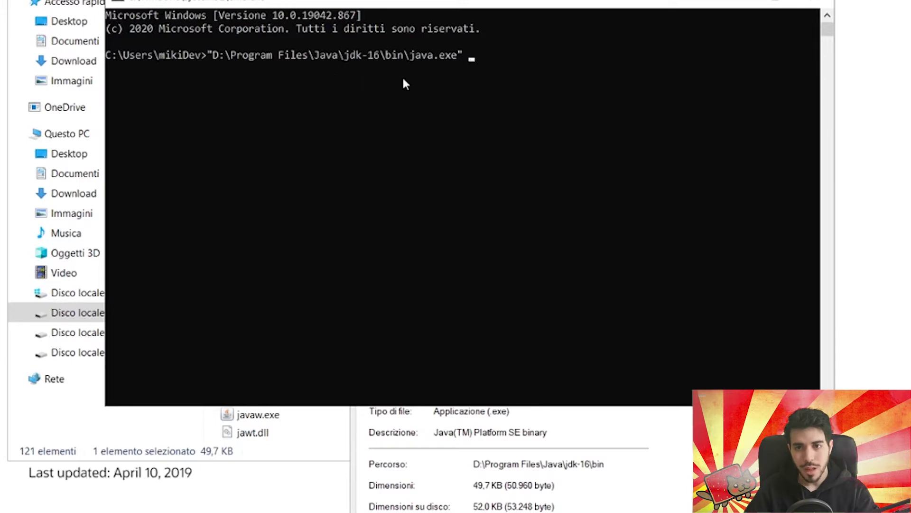
text(-version)
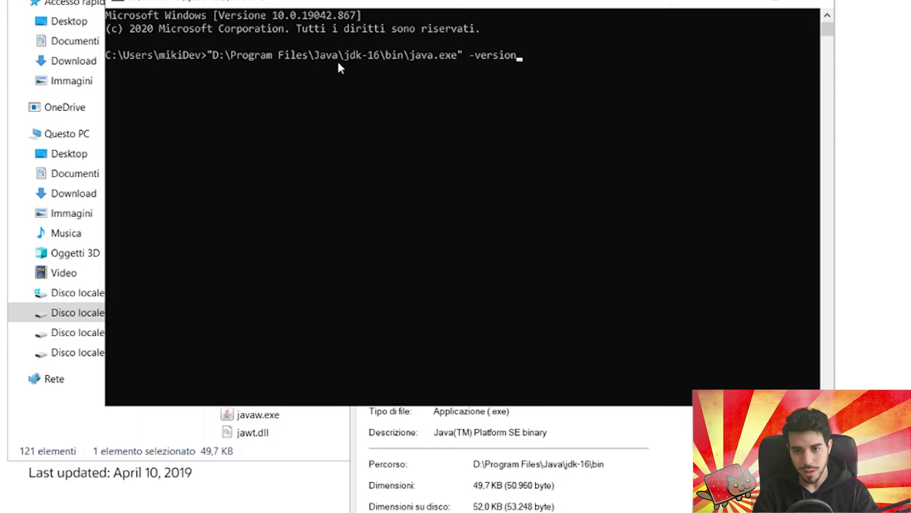
key(Return)
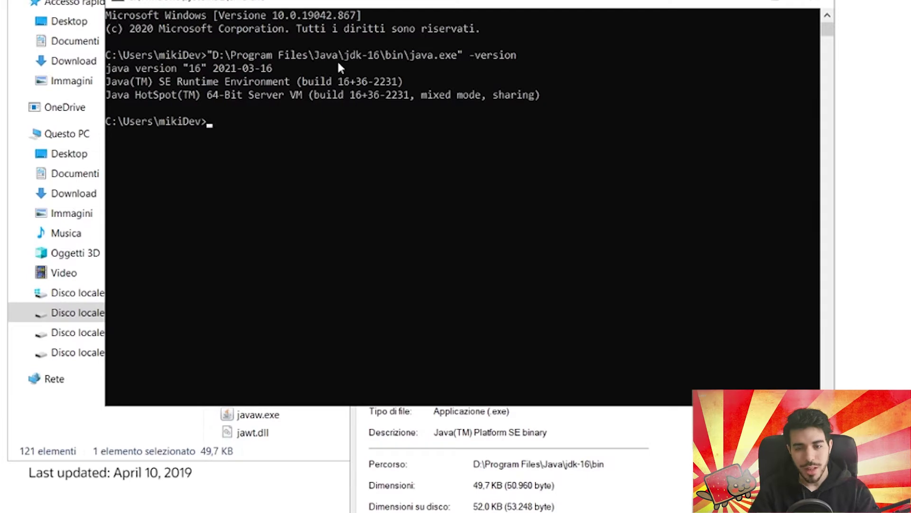
Switch to File Explorer and check the folder path in the properties of javac.exe, leaving them closed
key(alt+Tab)
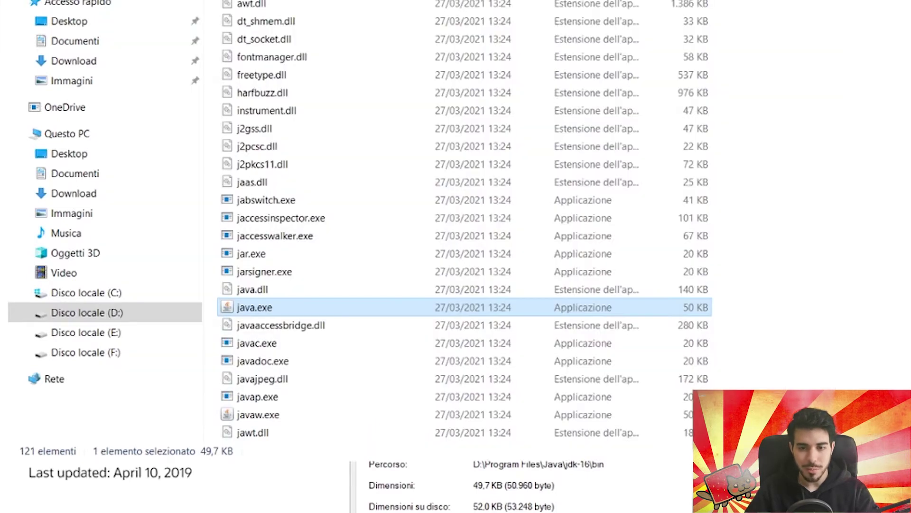
click(291, 347)
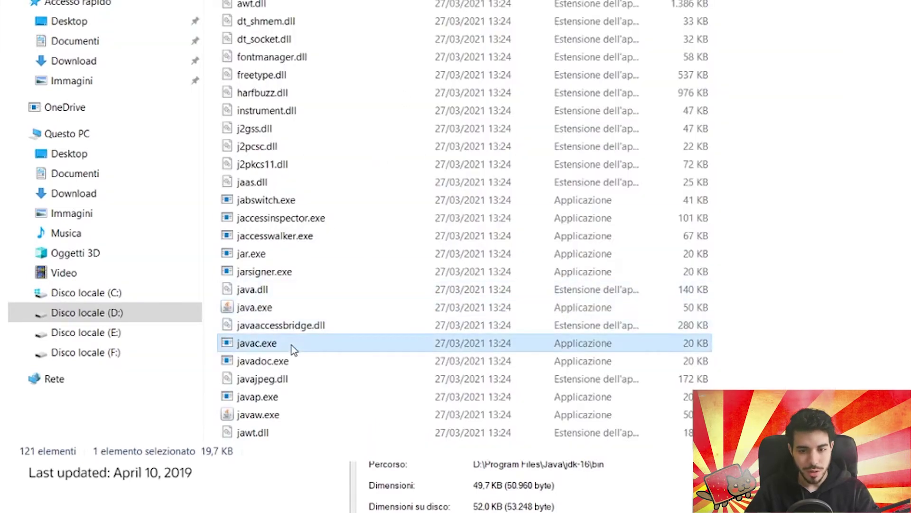
right_click(291, 346)
click(324, 328)
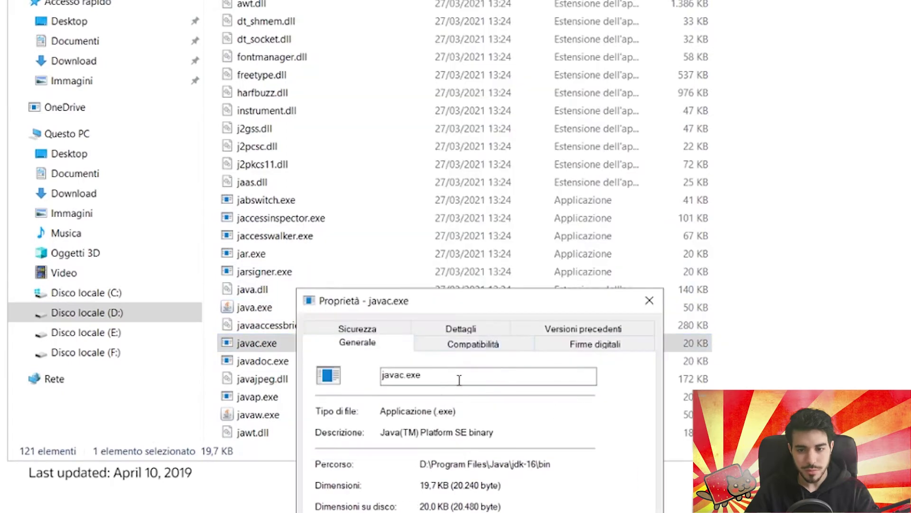
click(648, 300)
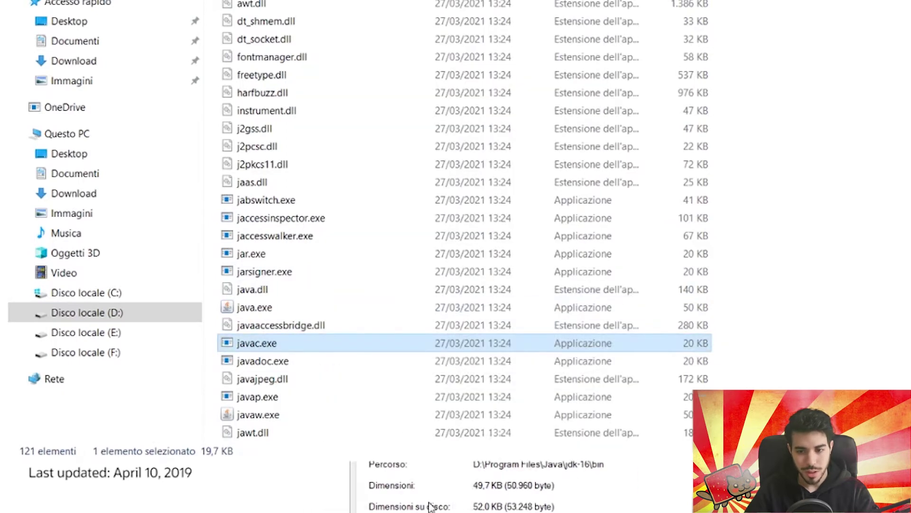
Back in the Command Prompt, recall the last command, change java.exe to javac.exe, and run it with -version
key(alt+Tab)
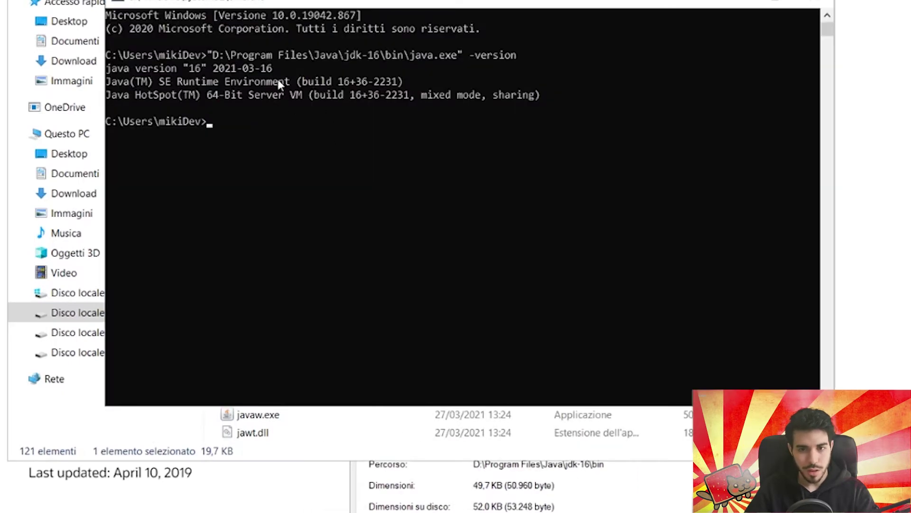
key(Up)
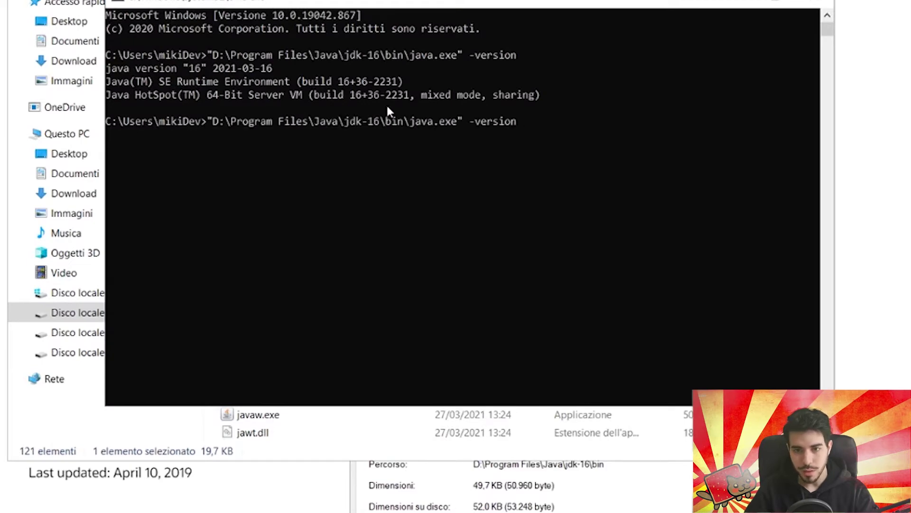
key(Left)
key(Left)
key(Left)
key(Left)
key(Left)
key(Left)
key(Left)
key(Left)
key(Left)
key(Left)
key(Left)
key(Left)
key(Left)
key(Left)
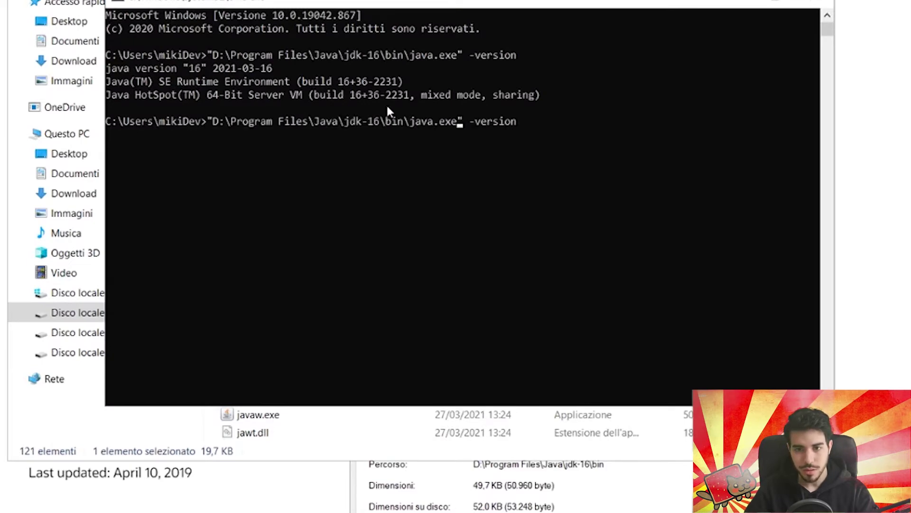
text(c)
key(Return)
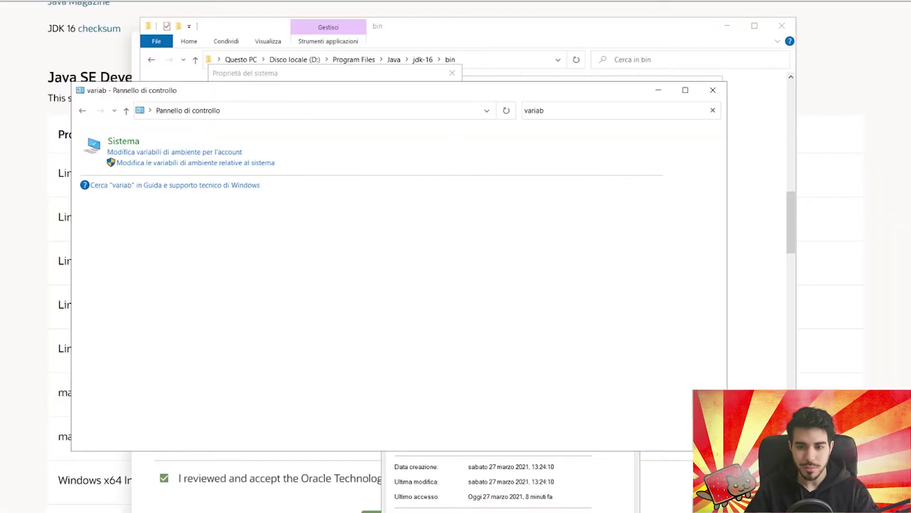
Search the Control Panel for "ambient" and open the settings for editing the system environment variables
click(540, 111)
click(567, 110)
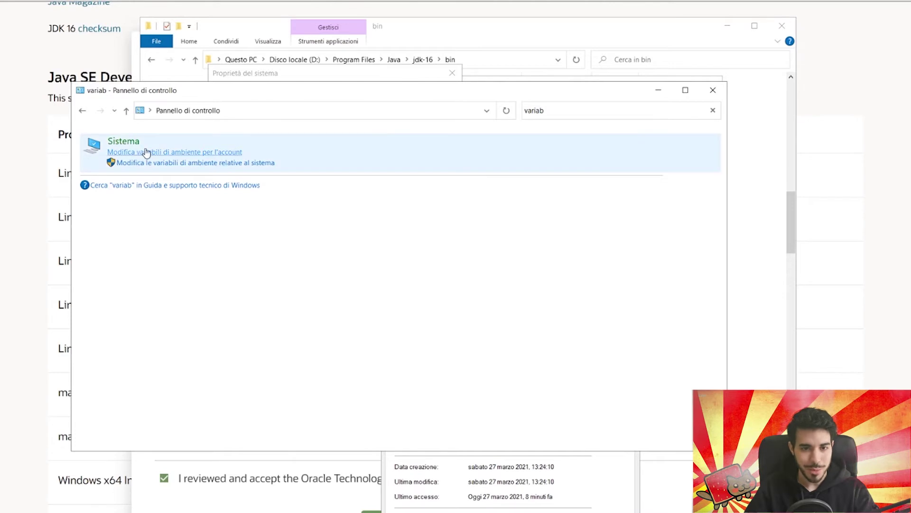
drag(559, 108, 517, 117)
text(ambient)
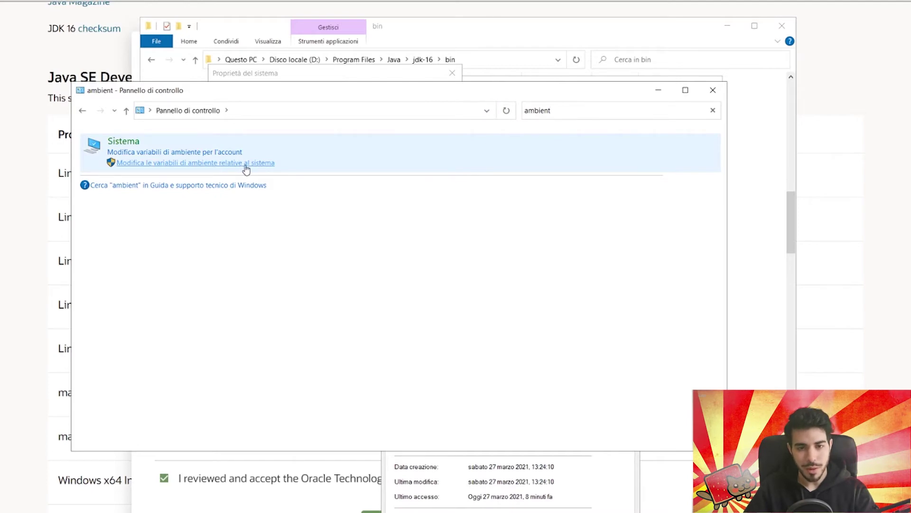
click(246, 169)
Open the system variable Path for editing from the environment variables and select its C:\Program Files\Common Files entry
drag(379, 82, 397, 77)
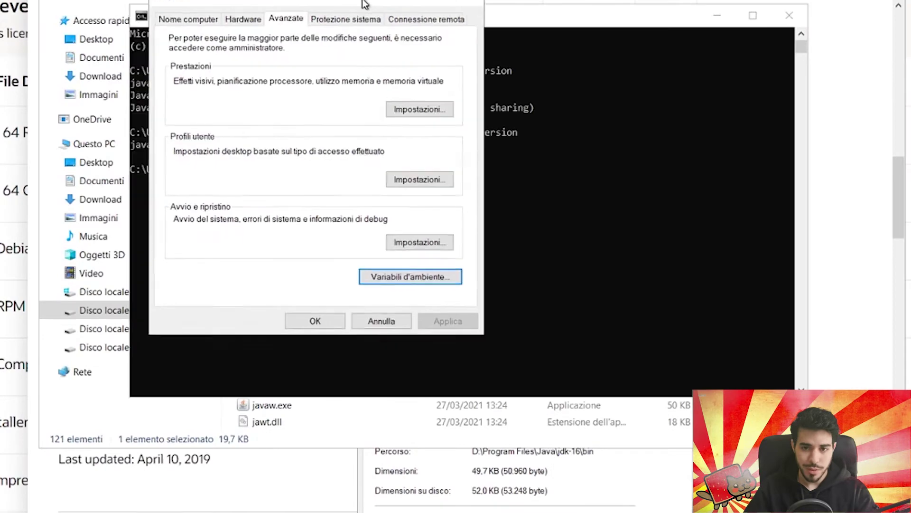
mouse_move(364, 4)
mouse_down()
mouse_move(284, 0)
mouse_move(357, 0)
mouse_up()
click(398, 265)
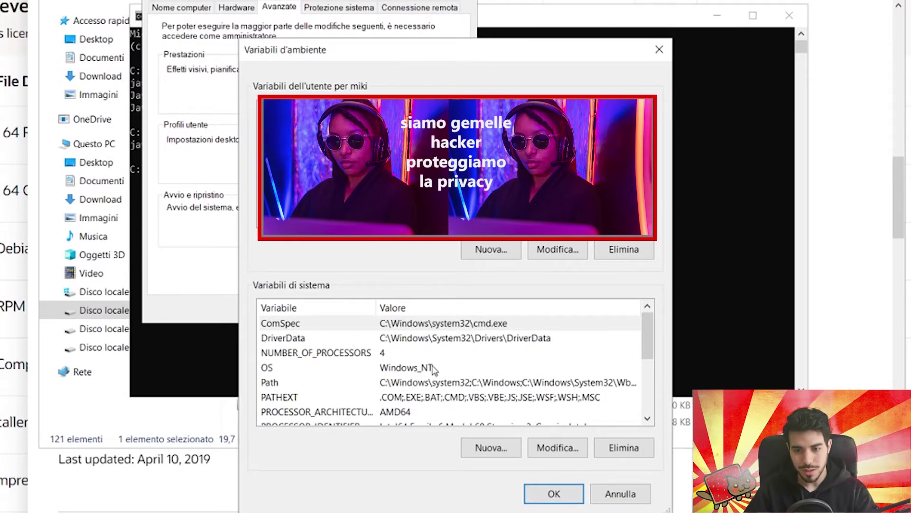
click(436, 384)
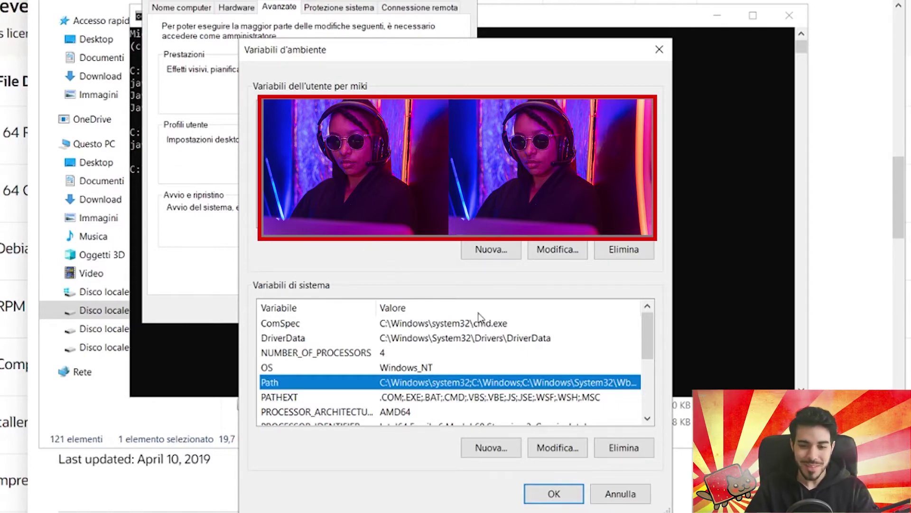
click(557, 447)
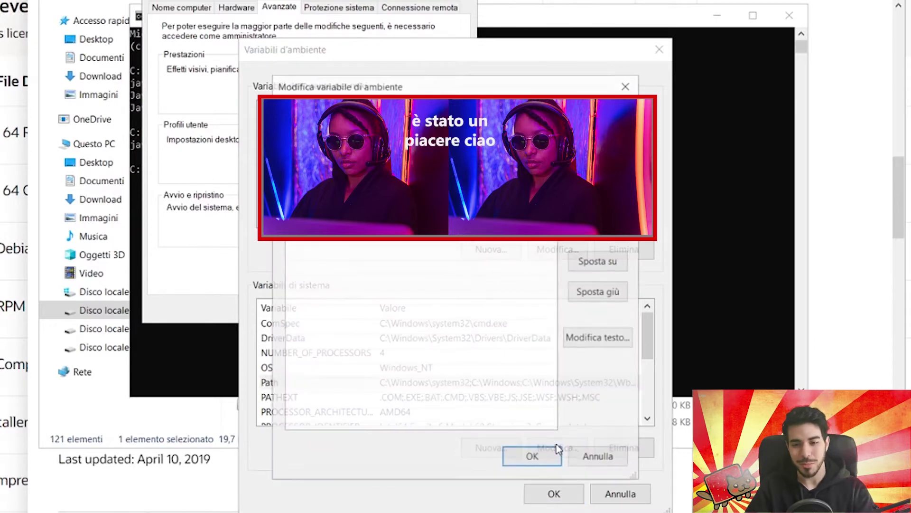
click(415, 225)
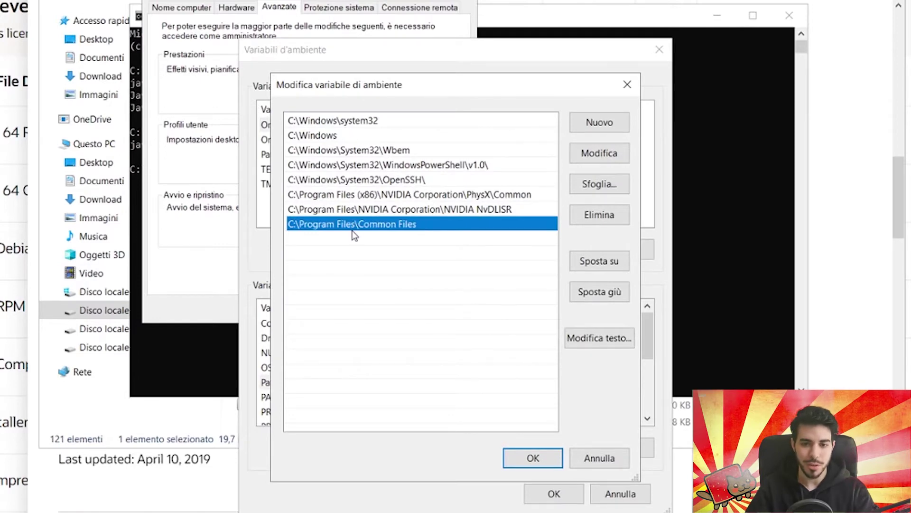
Run java -version in the Command Prompt without giving the full path
mouse_move(528, 13)
mouse_down()
mouse_move(498, 1)
mouse_move(550, 5)
mouse_move(539, 13)
mouse_move(536, 0)
mouse_up()
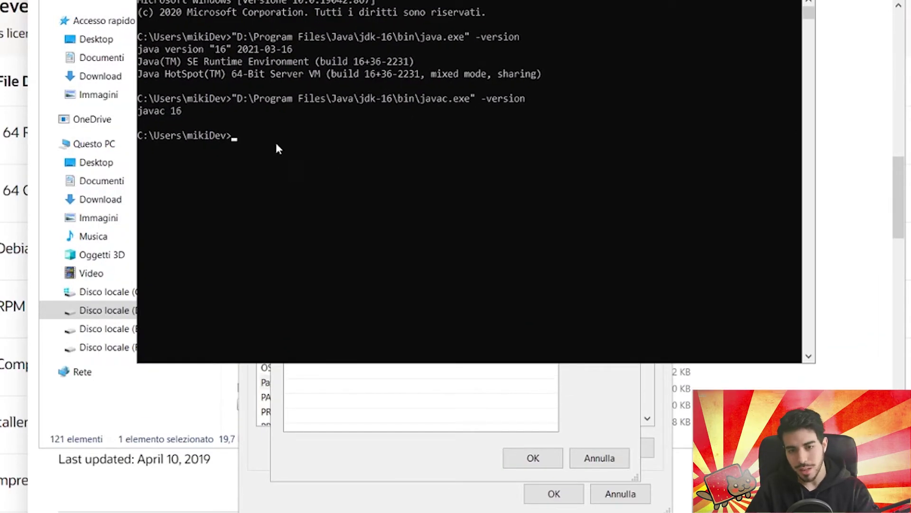
text(jav)
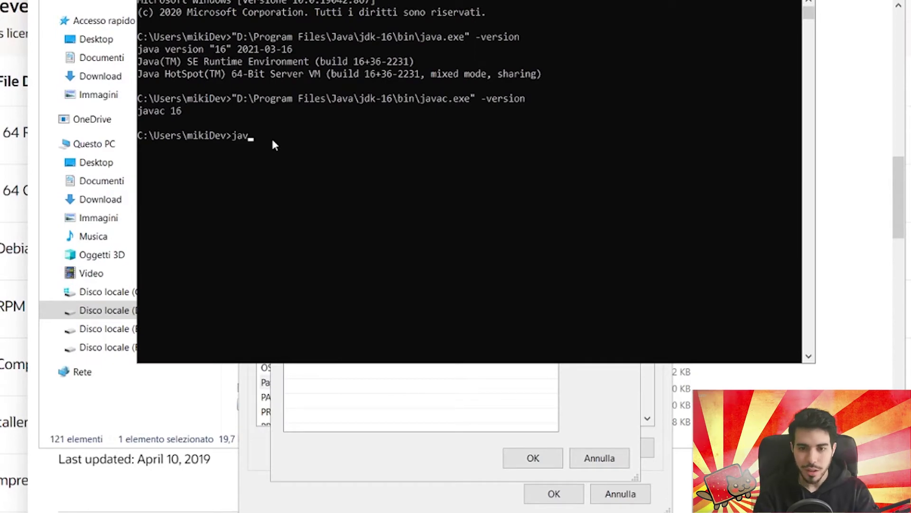
text(a -version)
key(Return)
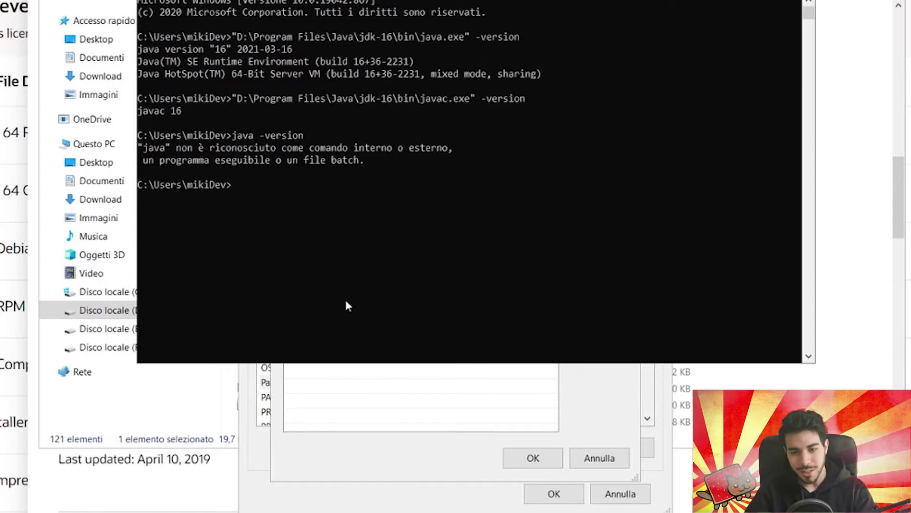
Return to the Path entries and clear the text of the C:\Program Files\Common Files entry
click(371, 387)
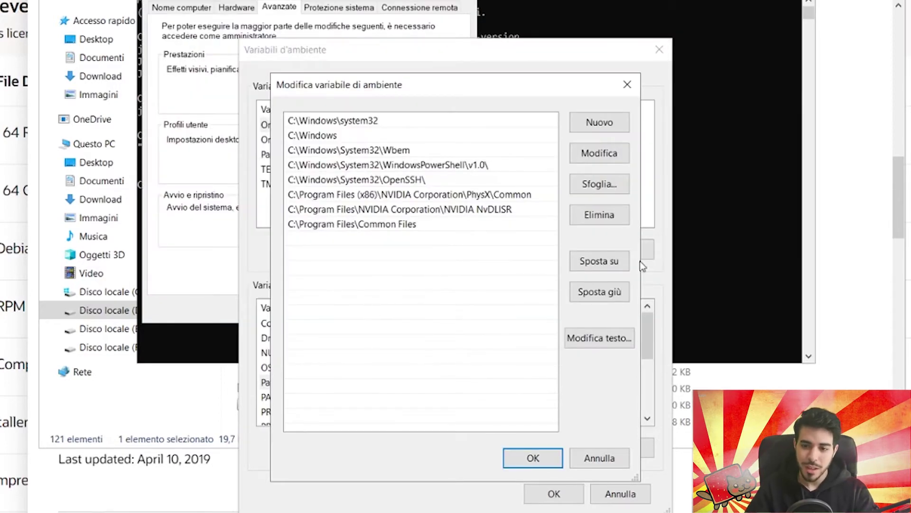
click(597, 155)
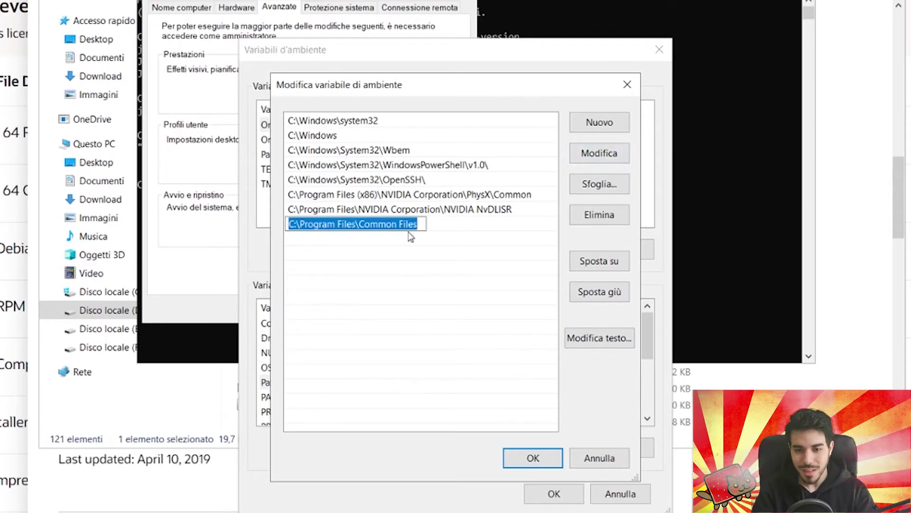
key(BackSpace)
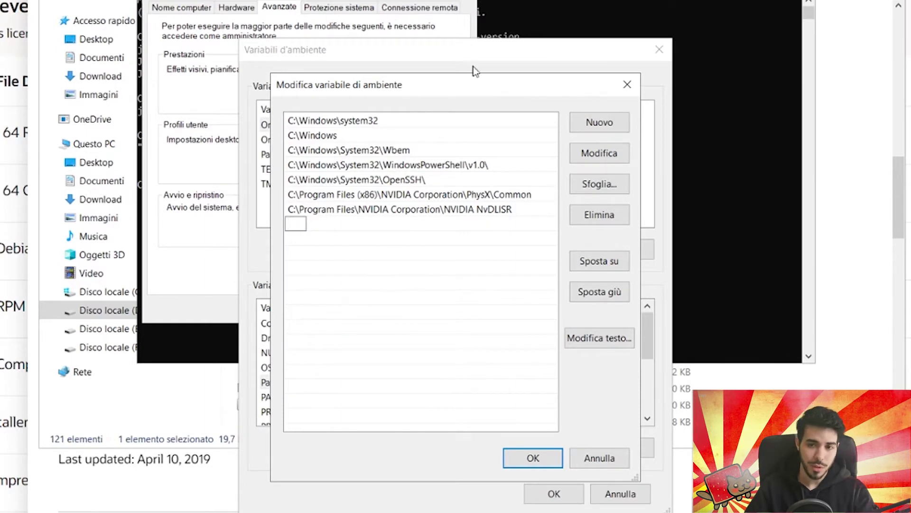
Copy the folder path D:\Program Files\Java\jdk-16\bin from the properties of java.exe and return to the Path entries
click(564, 1)
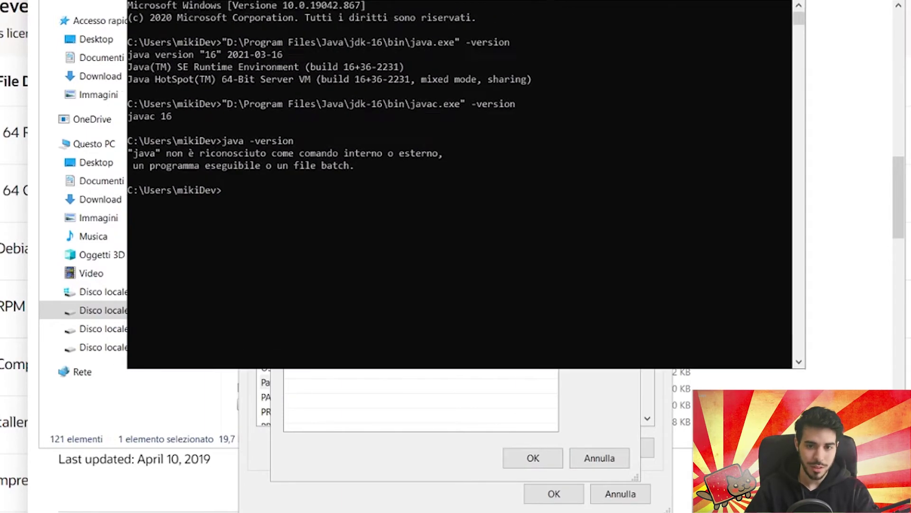
drag(564, 2, 575, 4)
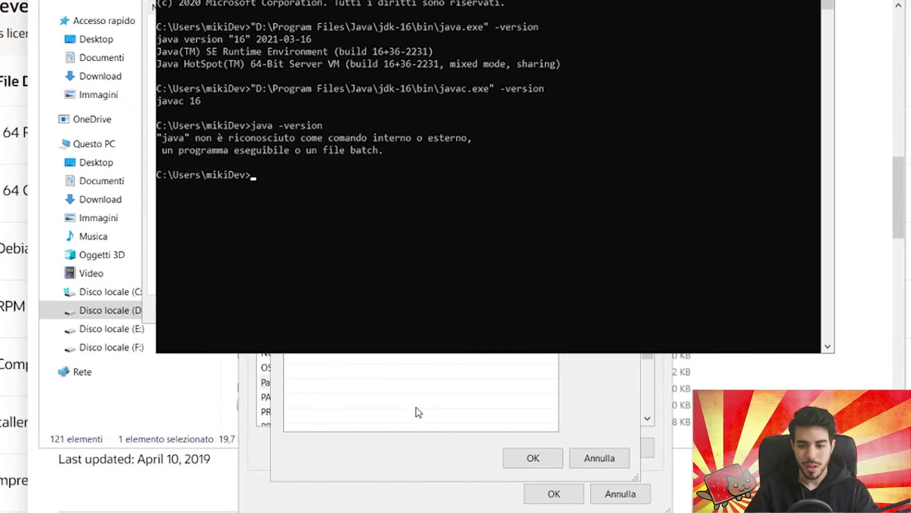
click(556, 425)
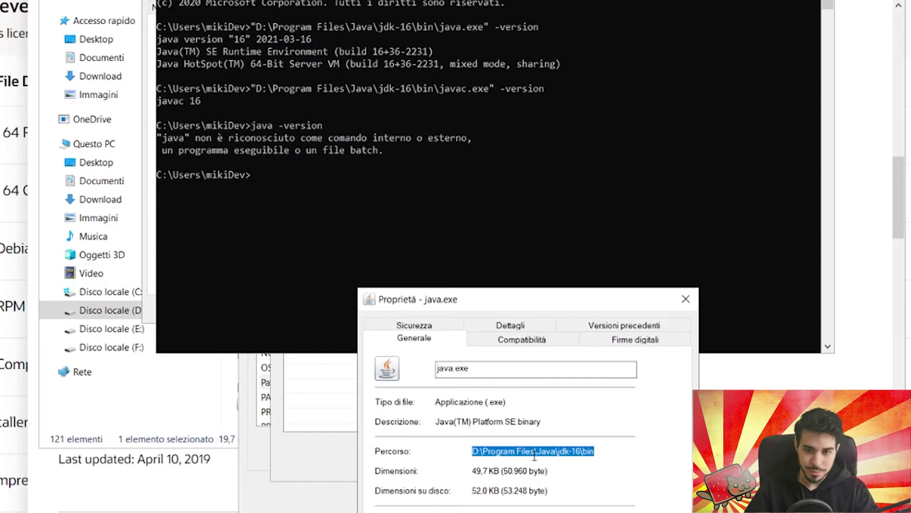
click(338, 426)
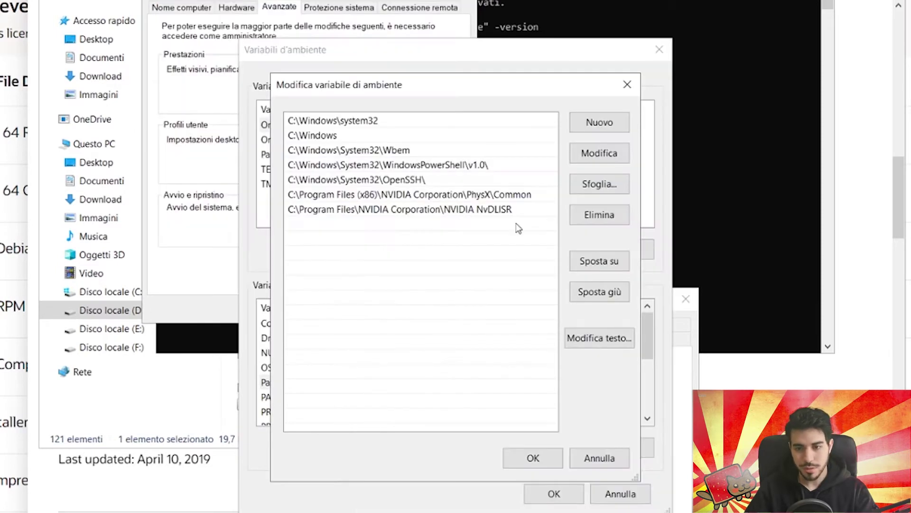
Replace the NVIDIA NvDLISR entry of the system Path with D:\Program Files\Java\jdk-16\bin and confirm all the system property dialogs
click(596, 153)
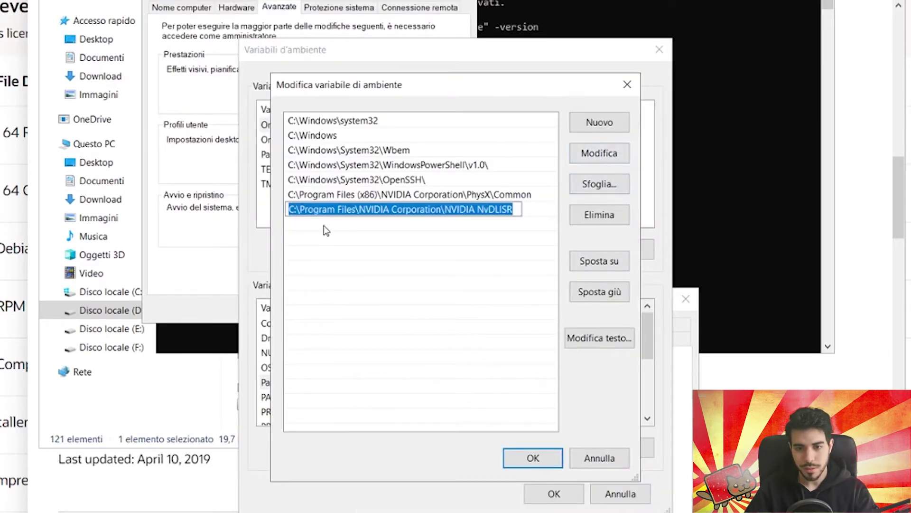
text(D:\Program Files\Java\jdk-16\bin)
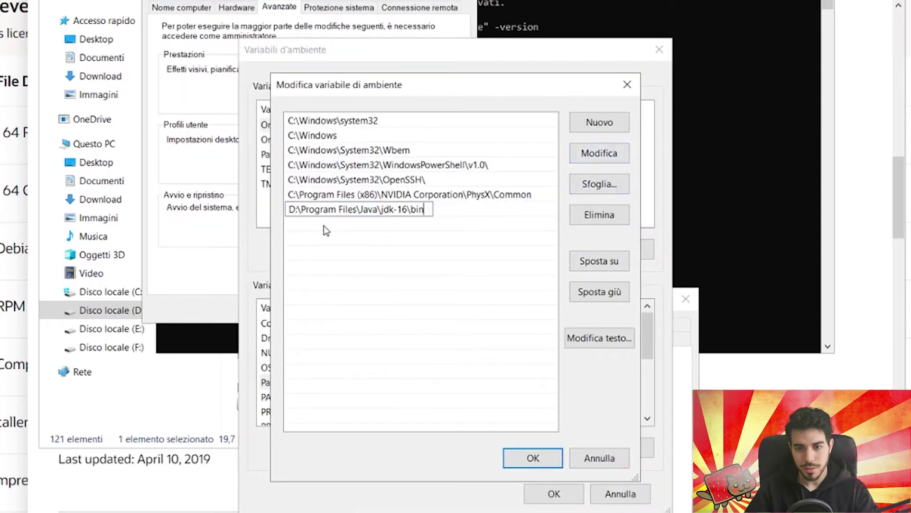
click(517, 460)
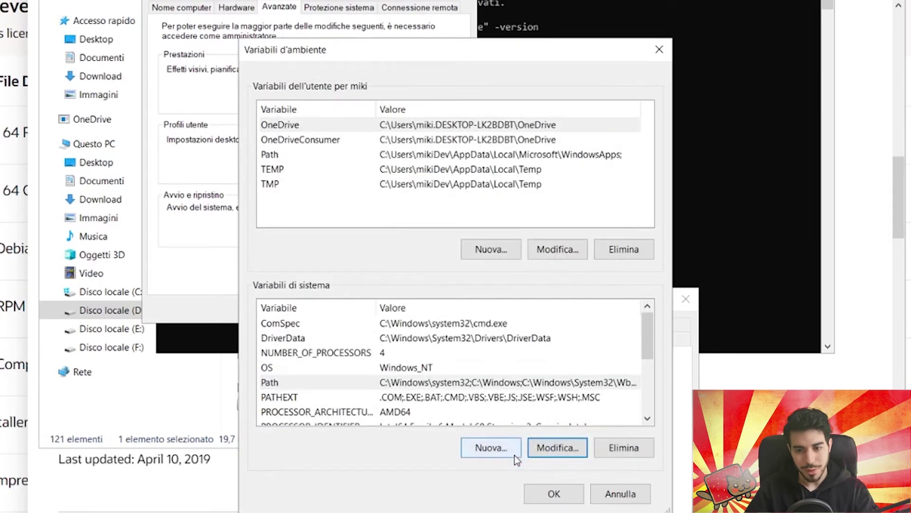
click(554, 492)
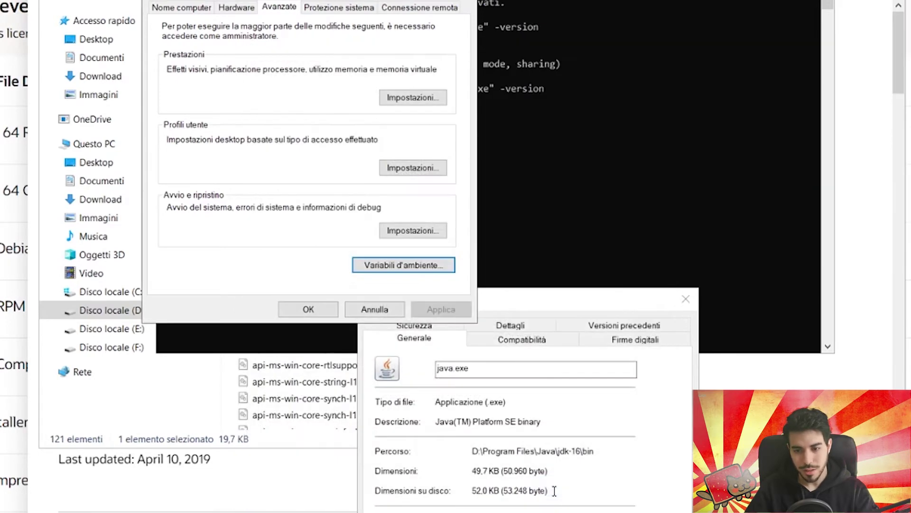
click(308, 309)
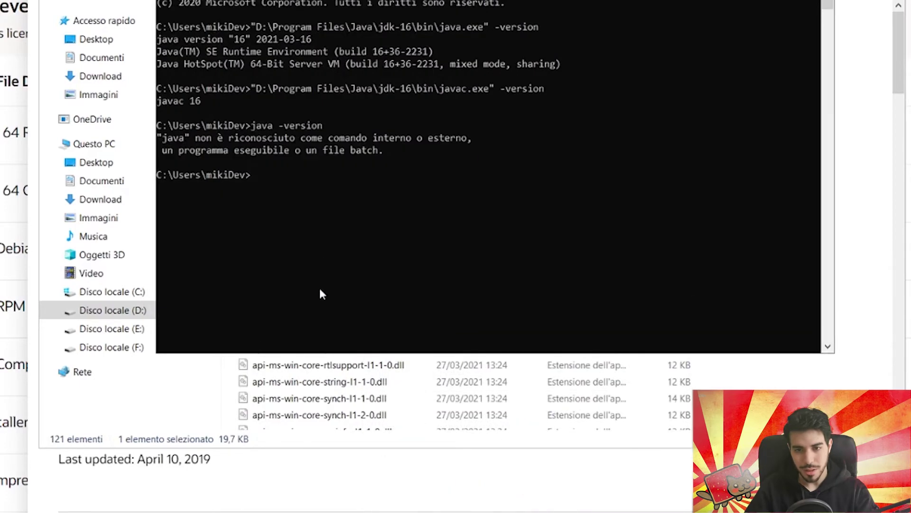
Run java -version in the Command Prompt window that is already open
drag(545, 0, 590, 3)
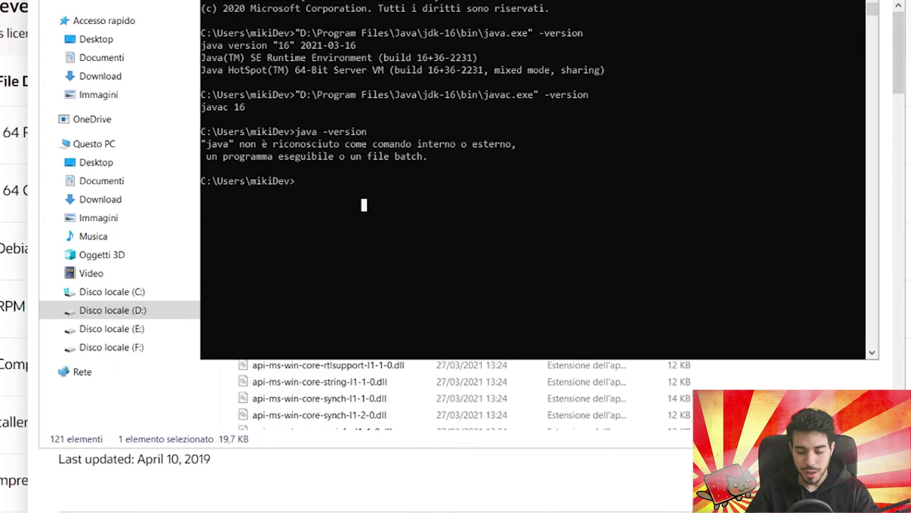
text(java -version)
key(Return)
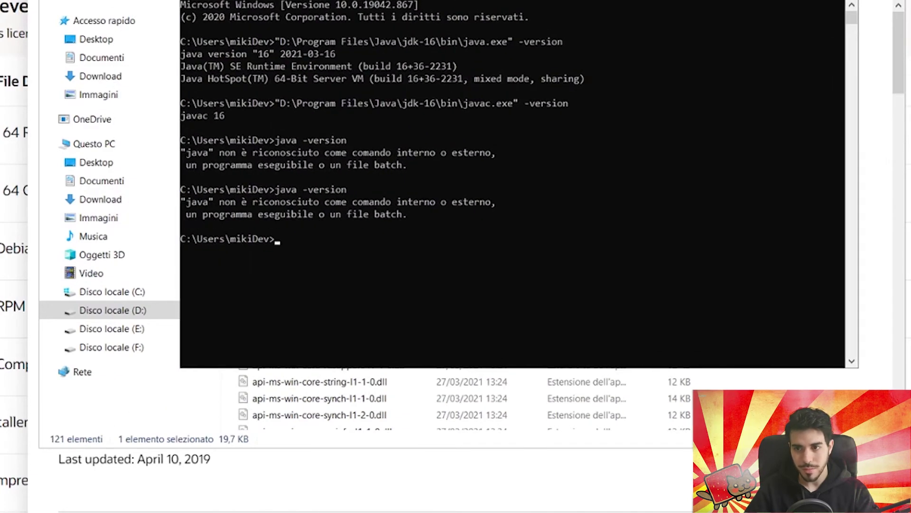
Close the old Command Prompt and run java -version in a fresh one
click(849, 4)
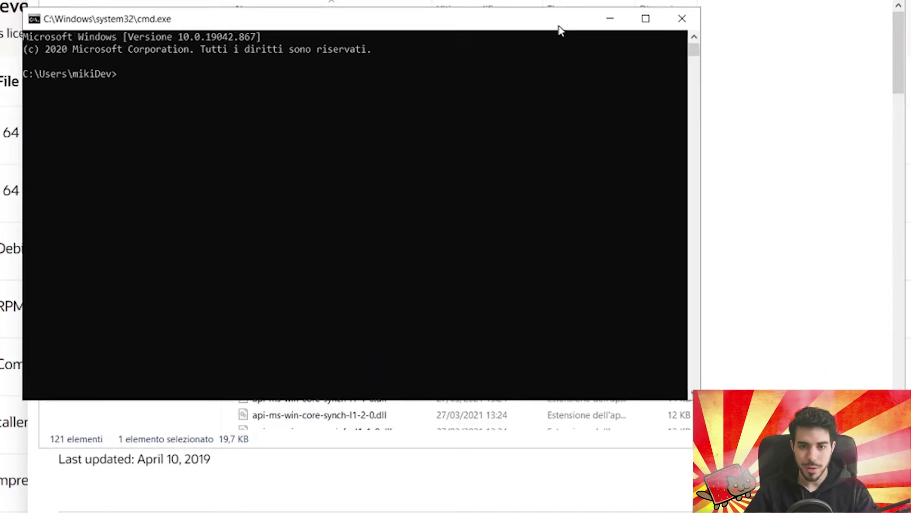
drag(559, 30, 731, 20)
text(ja)
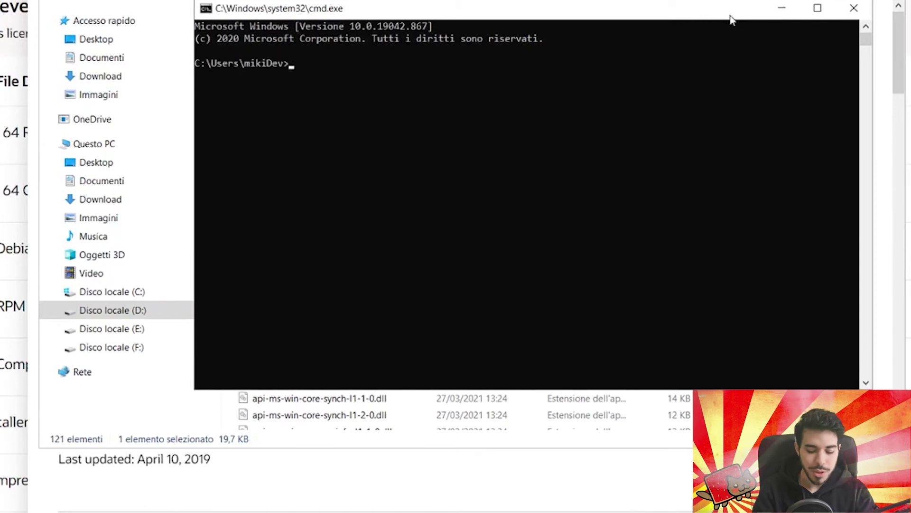
text(va -version)
key(Return)
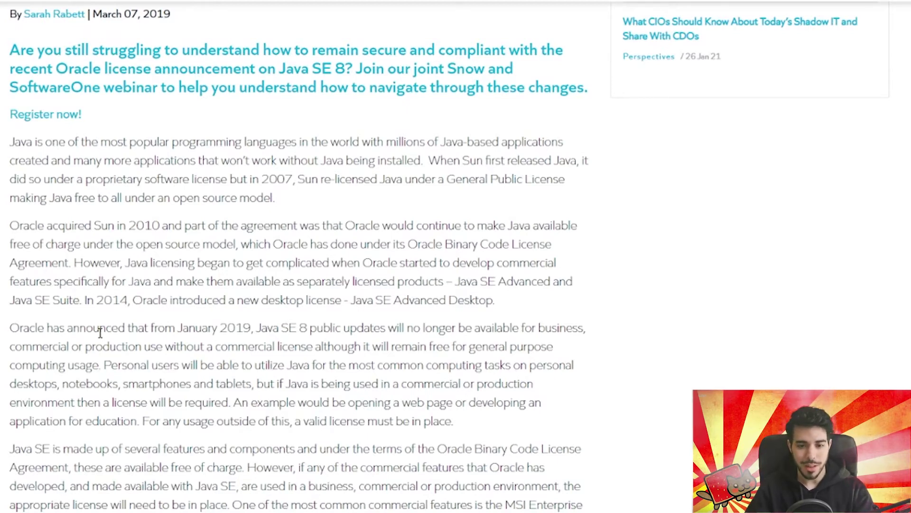
Highlight the licensing article's passages on Java SE 8 public updates for business, commercial or production use
drag(11, 328, 574, 364)
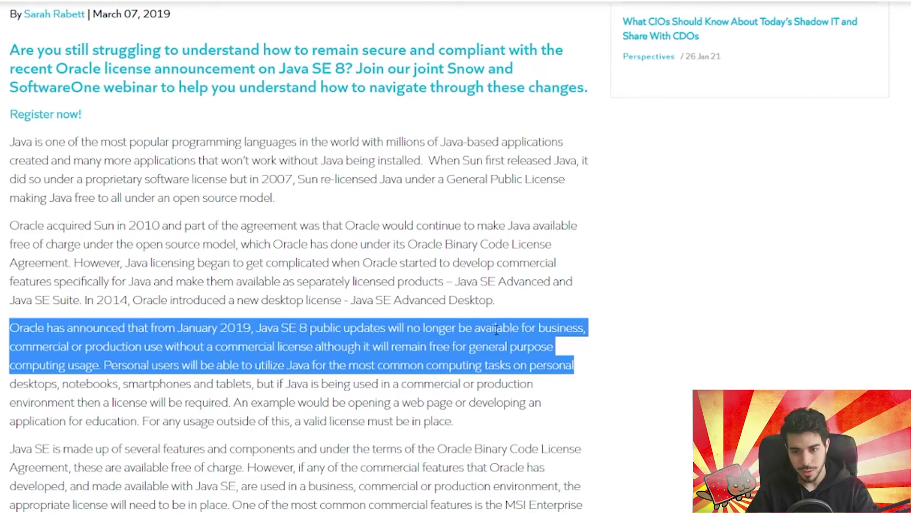
click(600, 326)
drag(600, 328, 538, 329)
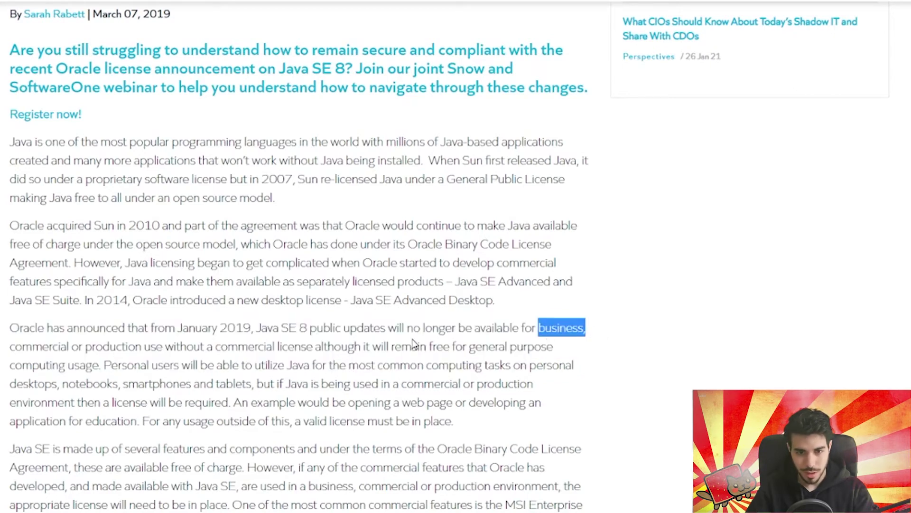
drag(9, 346, 312, 347)
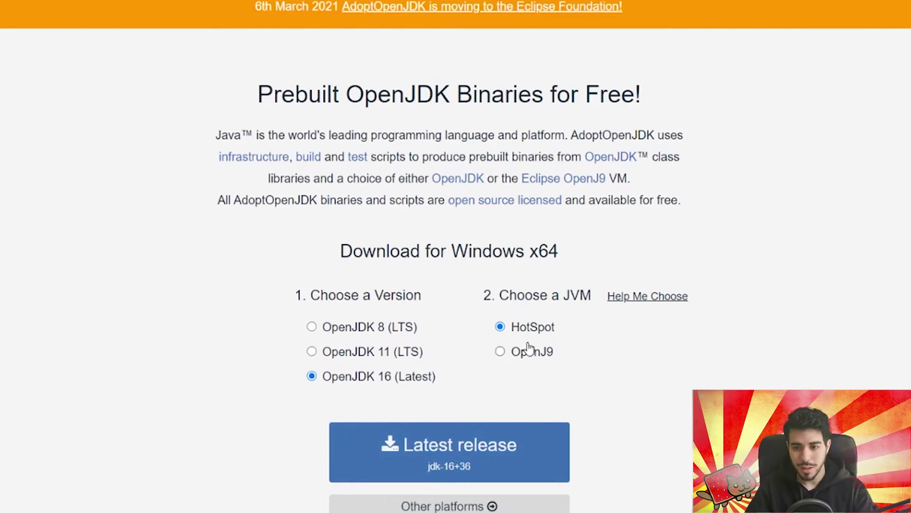
Switch the JVM for the OpenJDK 16 download to OpenJ9 and back to HotSpot
click(500, 351)
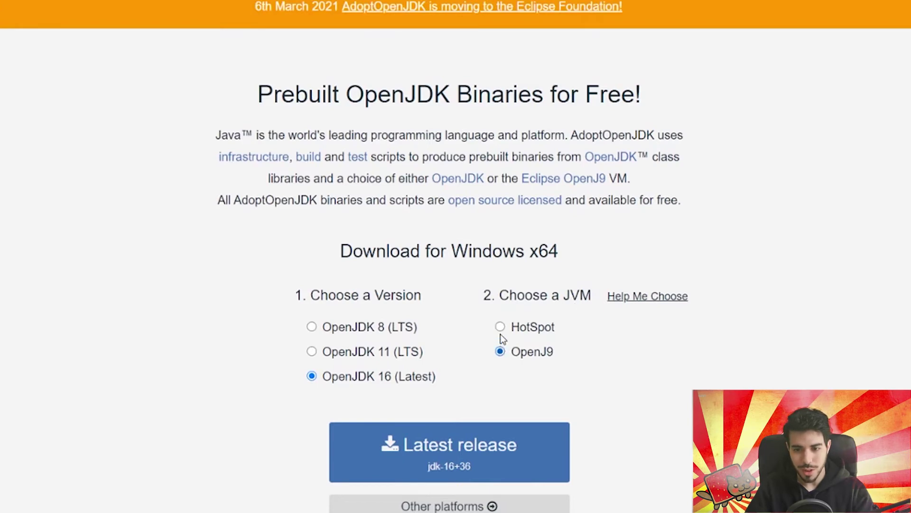
click(501, 328)
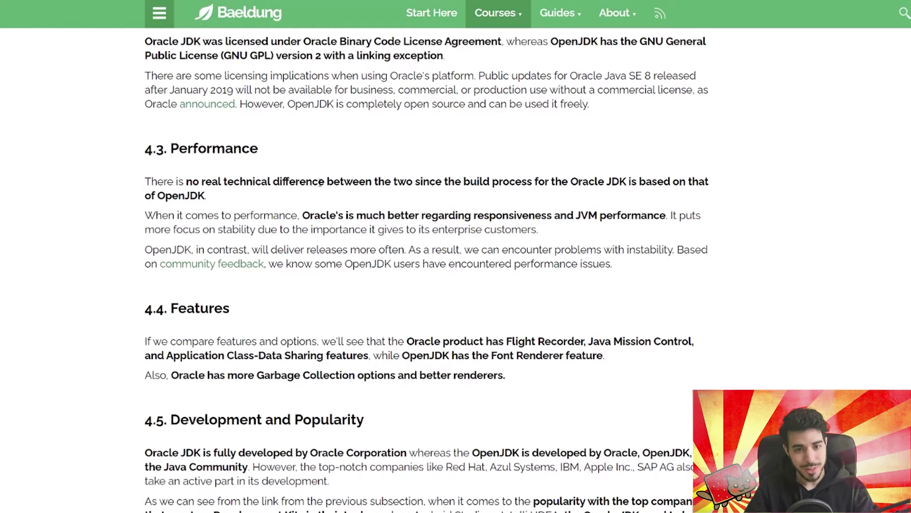
Examine the Performance section of the Baeldung comparison between Oracle JDK and OpenJDK
drag(325, 182, 319, 182)
click(386, 194)
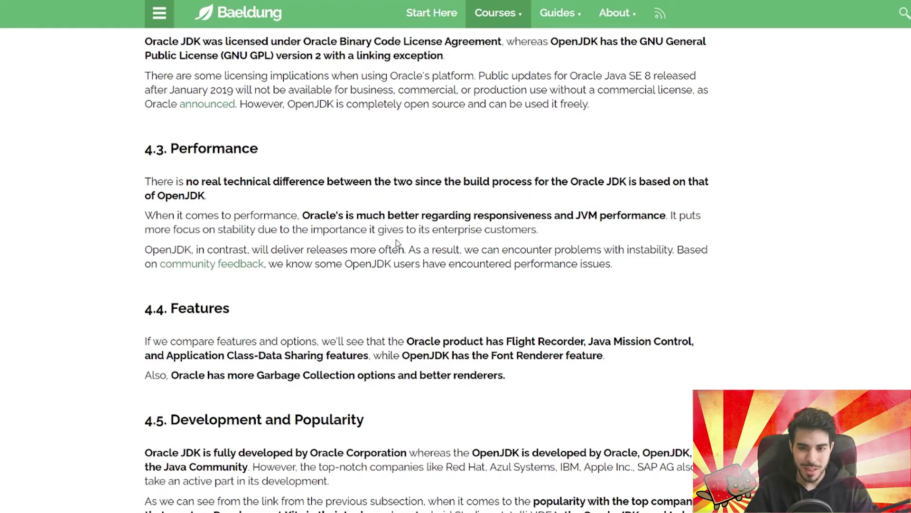
drag(475, 218, 671, 214)
click(672, 214)
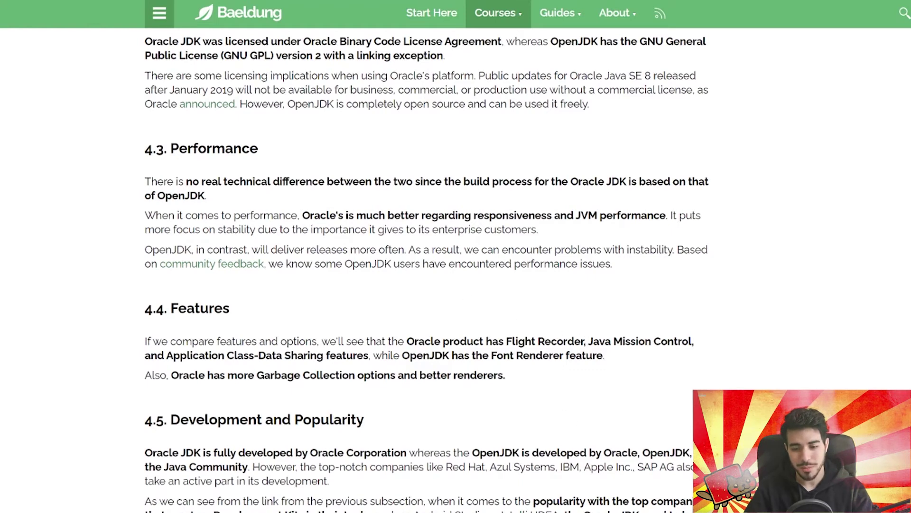
Switch to the Registry Editor (regedit) and reposition its window over the browser
key(alt+Tab)
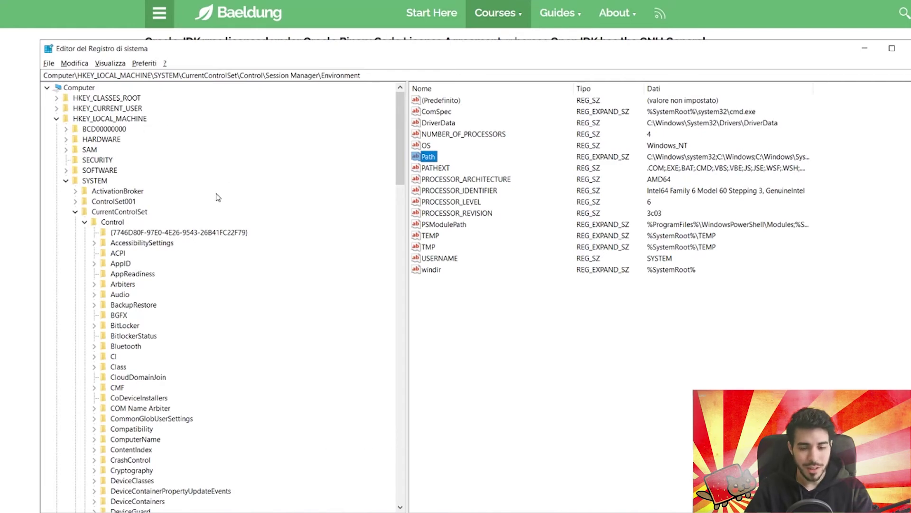
key(alt+Tab)
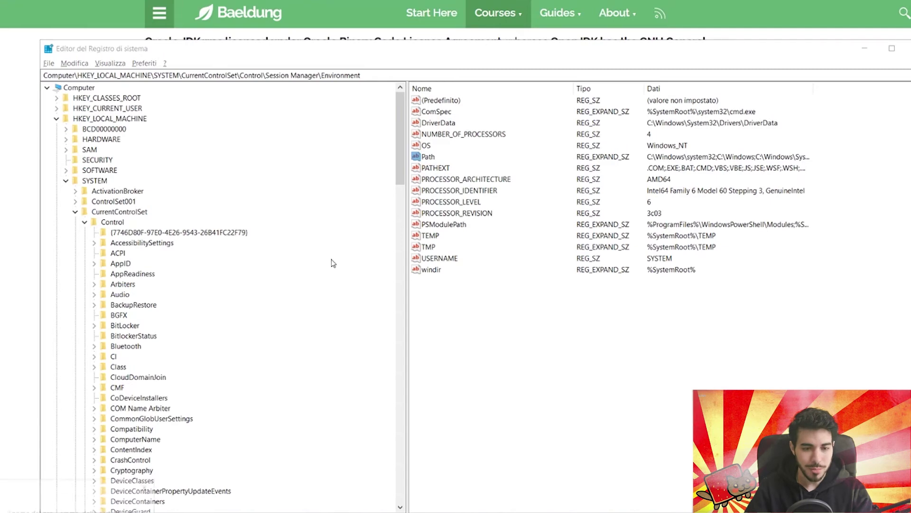
key(super+r)
text(regedit)
key(Return)
drag(411, 53, 435, 43)
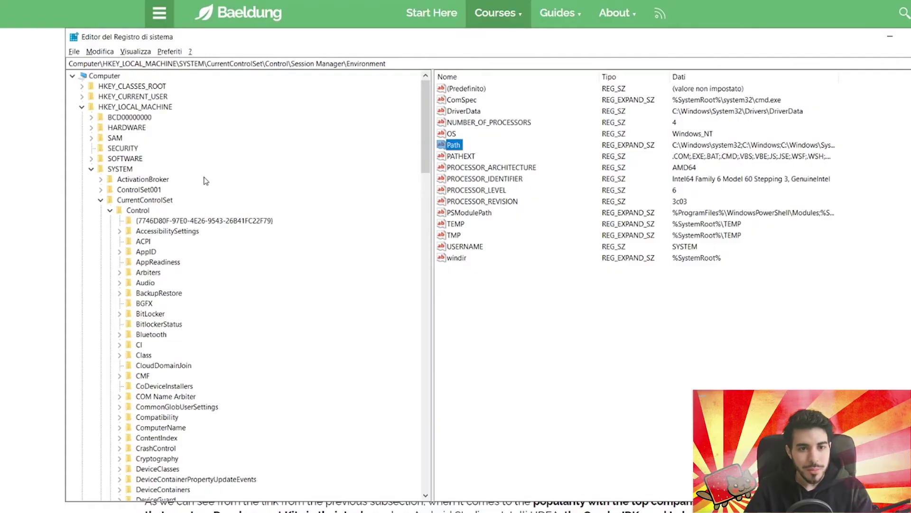
Show the registry values of the Environment key under SYSTEM\CurrentControlSet\Control\Session Manager
scroll(248, 347, down, 20)
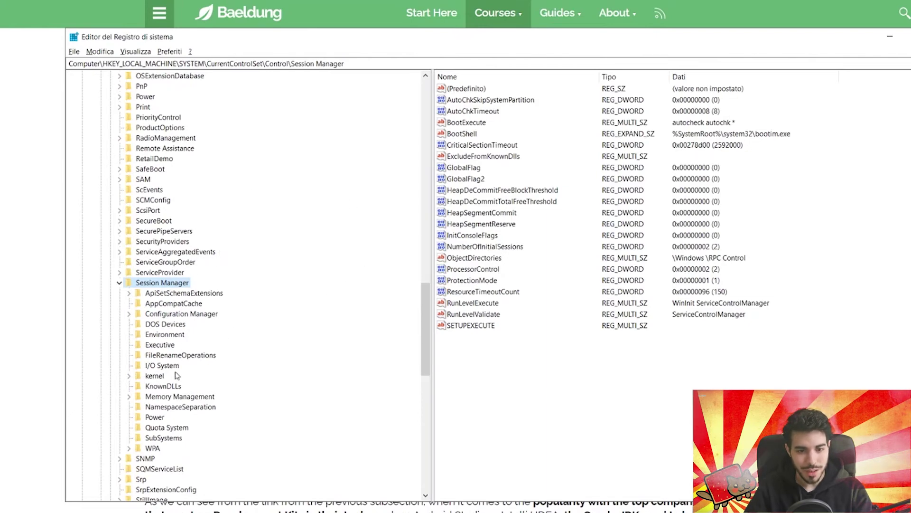
scroll(179, 390, down, 4)
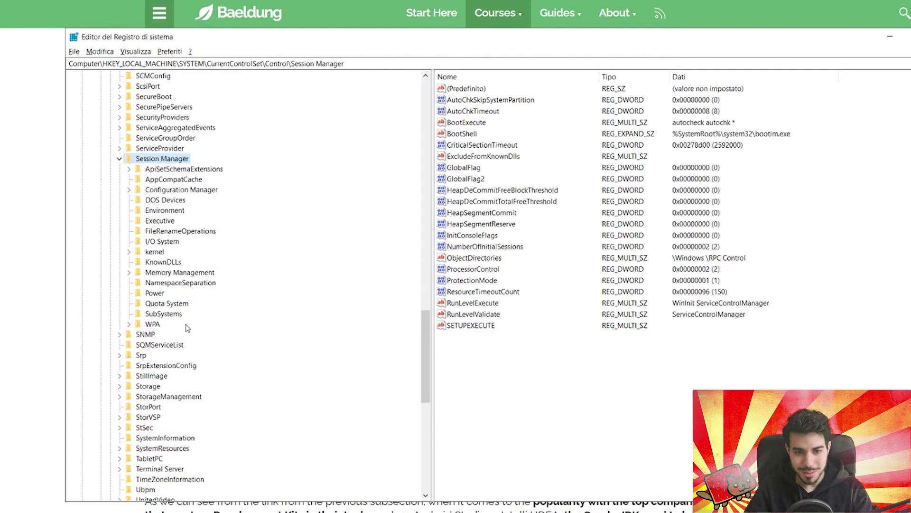
scroll(193, 322, up, 1)
click(164, 241)
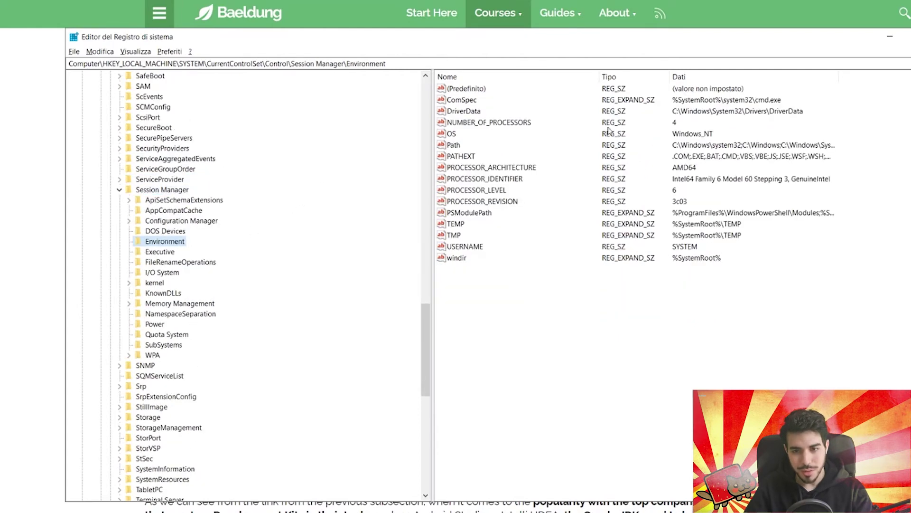
Open the Path value's data, examine its entry for the jdk-16 bin folder, and close it without making changes
click(488, 152)
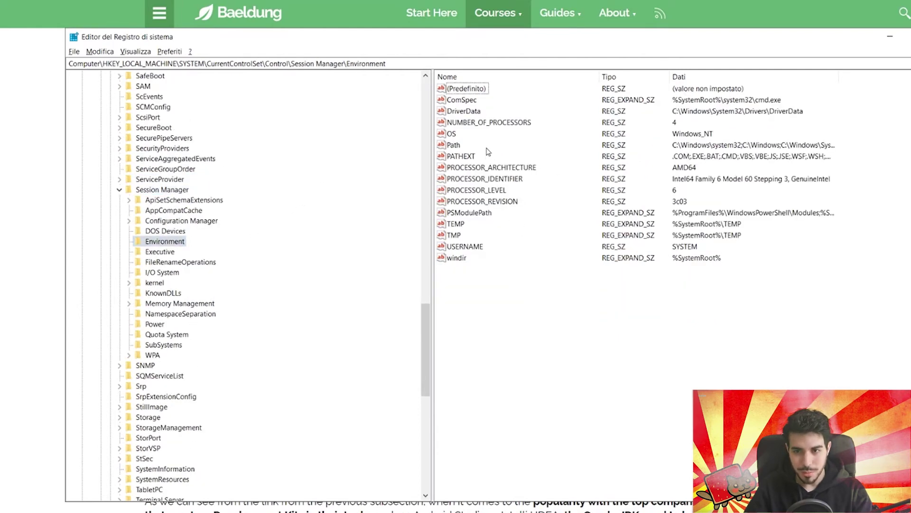
right_click(457, 145)
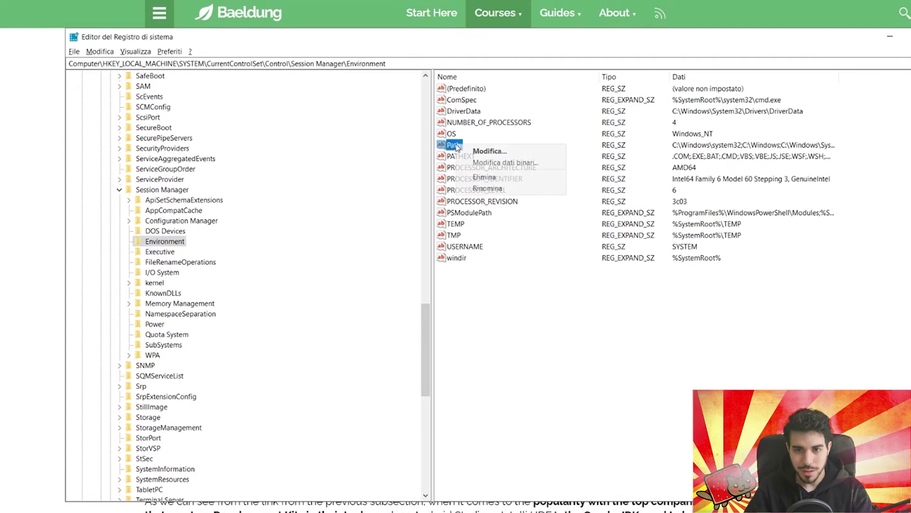
click(472, 151)
click(243, 146)
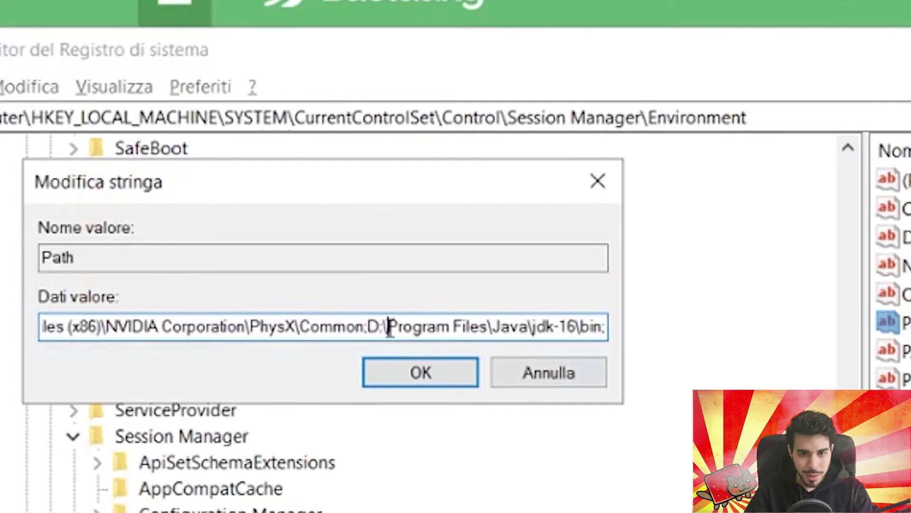
key(Right)
key(Right)
key(Right)
key(Right)
key(Right)
key(Right)
key(Right)
key(Right)
key(Right)
key(Right)
key(Right)
key(Right)
key(Right)
key(Right)
key(Right)
key(Right)
key(Right)
key(Right)
key(Right)
key(Right)
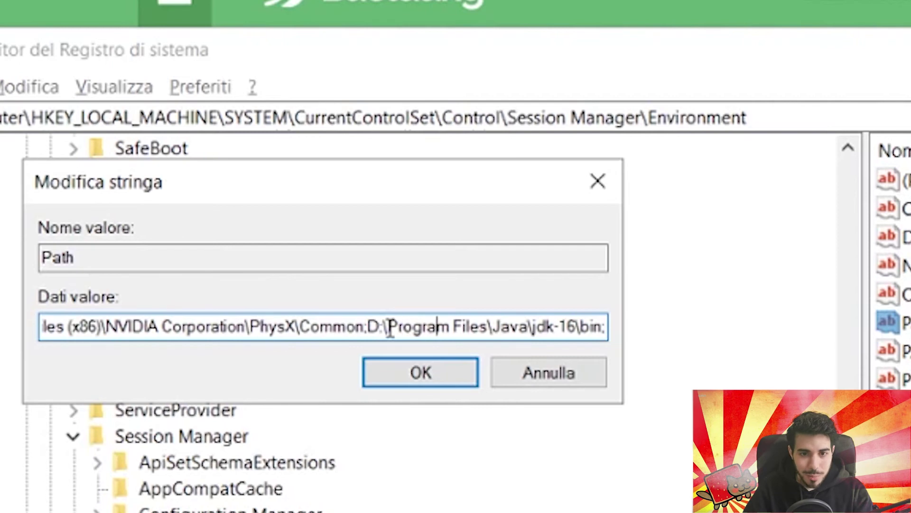
key(Left)
key(Left)
key(Left)
key(Left)
key(Left)
key(Left)
key(Left)
key(Left)
key(Left)
key(Left)
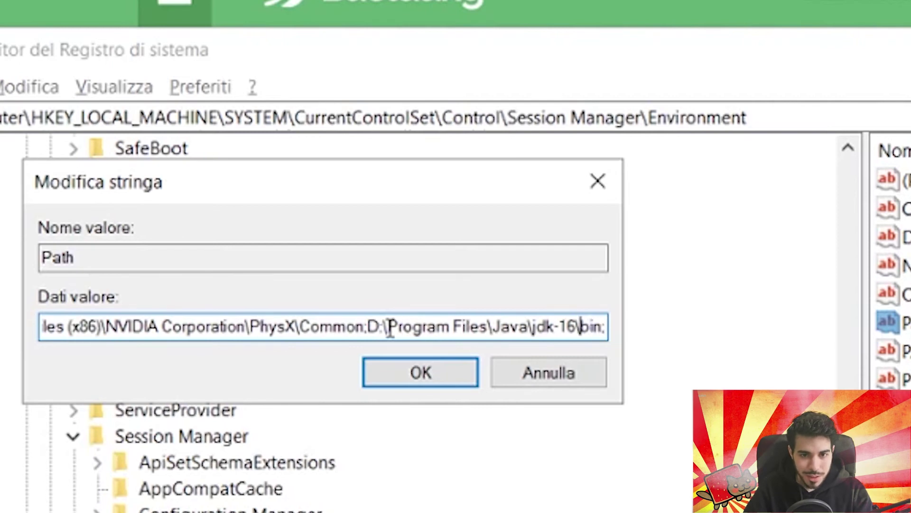
key(Left)
key(Right)
key(Right)
key(Right)
key(Right)
key(Right)
key(Right)
key(Right)
key(Right)
key(Right)
key(Right)
key(Right)
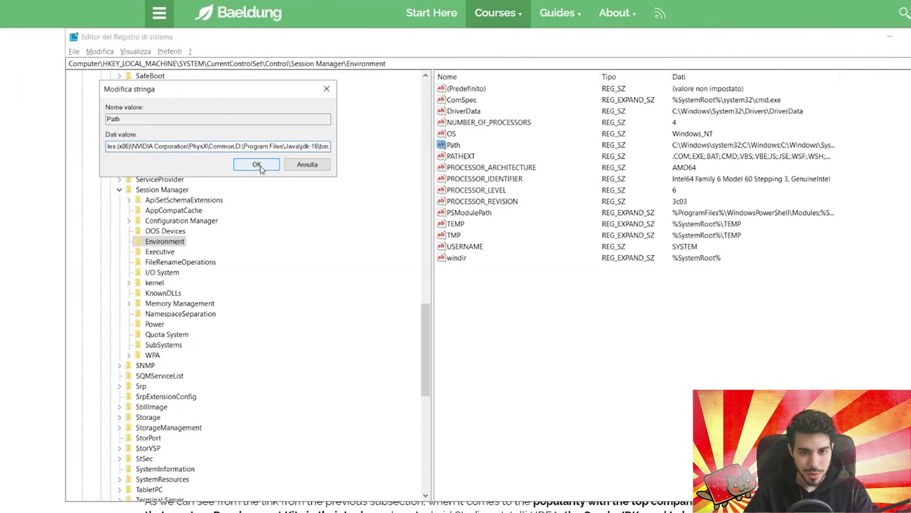
click(327, 90)
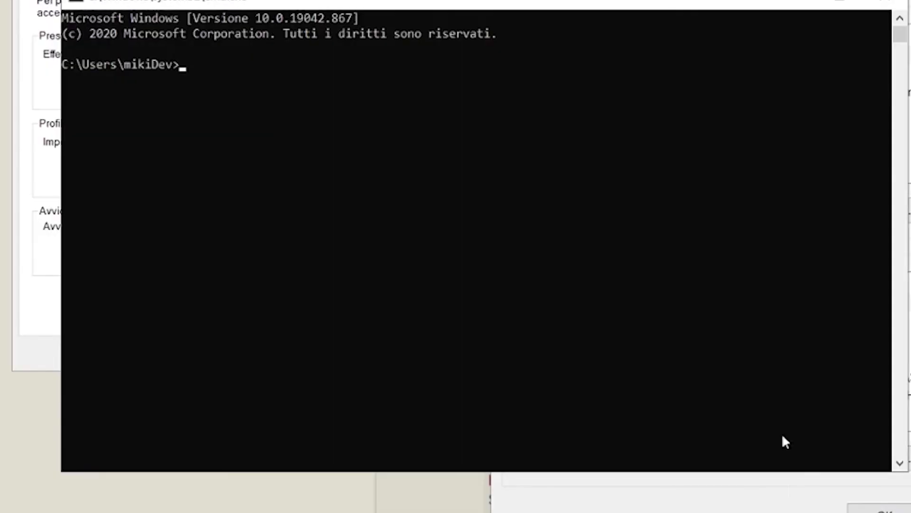
Run ffmpeg in a new Command Prompt without giving its full path
text(ff)
key(BackSpace)
text(ffmp)
key(BackSpace)
key(BackSpace)
key(BackSpace)
text(mpe)
key(BackSpace)
key(BackSpace)
key(BackSpace)
key(BackSpace)
key(BackSpace)
text(ffmpeg)
key(Return)
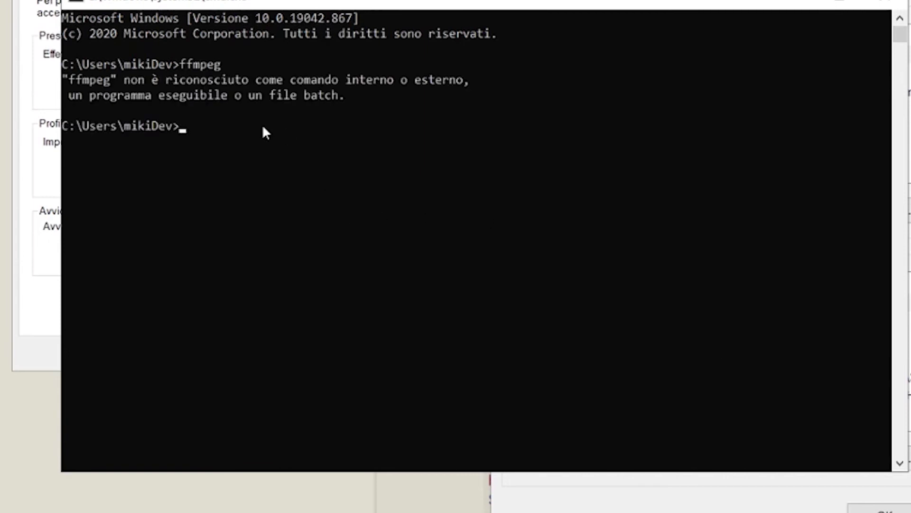